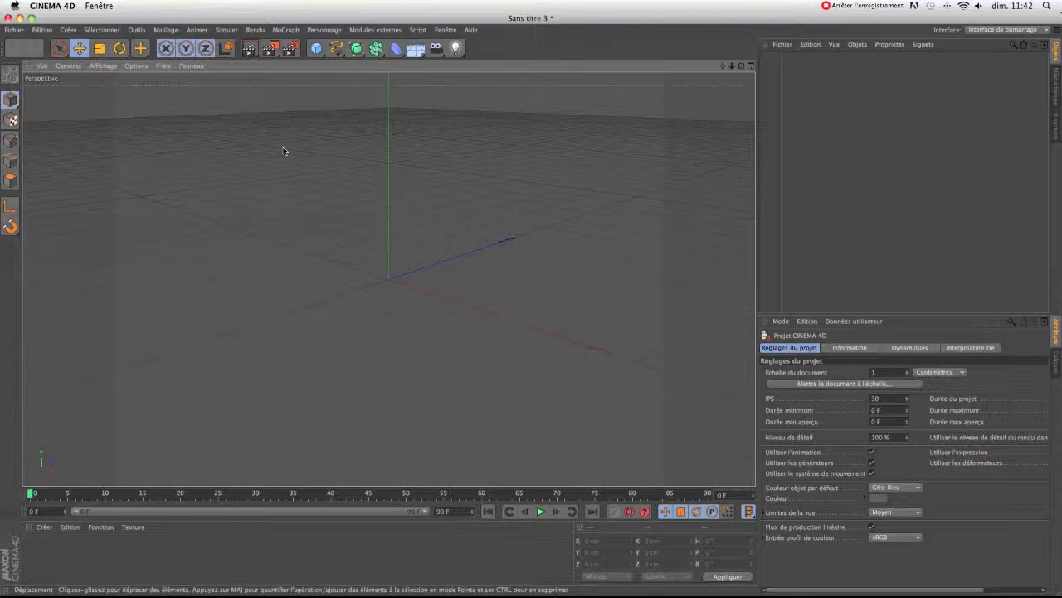
# Add a sphere primitive to the scene and set its segments to 62.
pyautogui.click(317, 48)
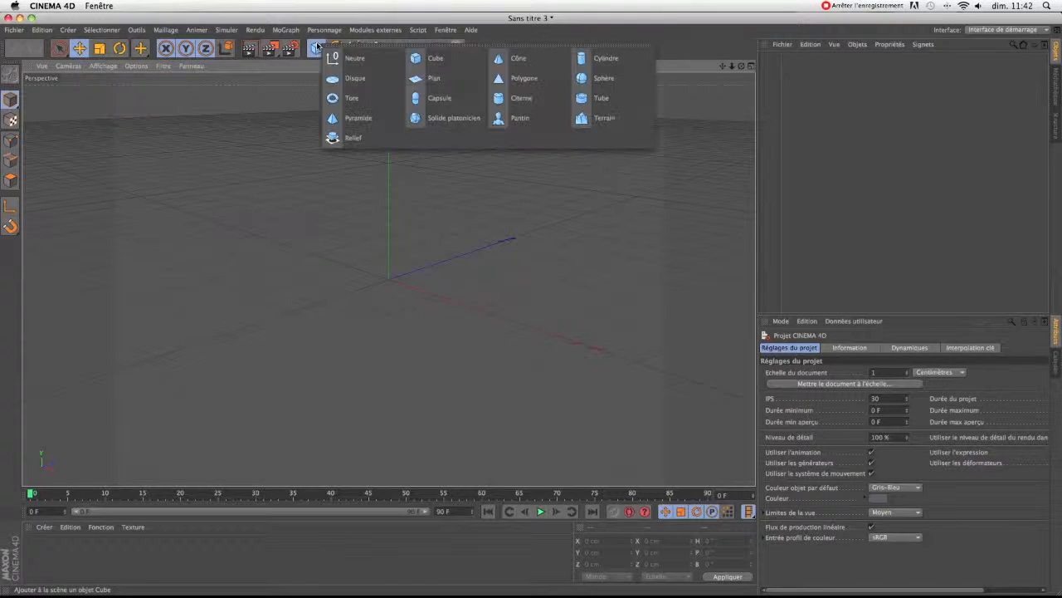
pyautogui.click(579, 78)
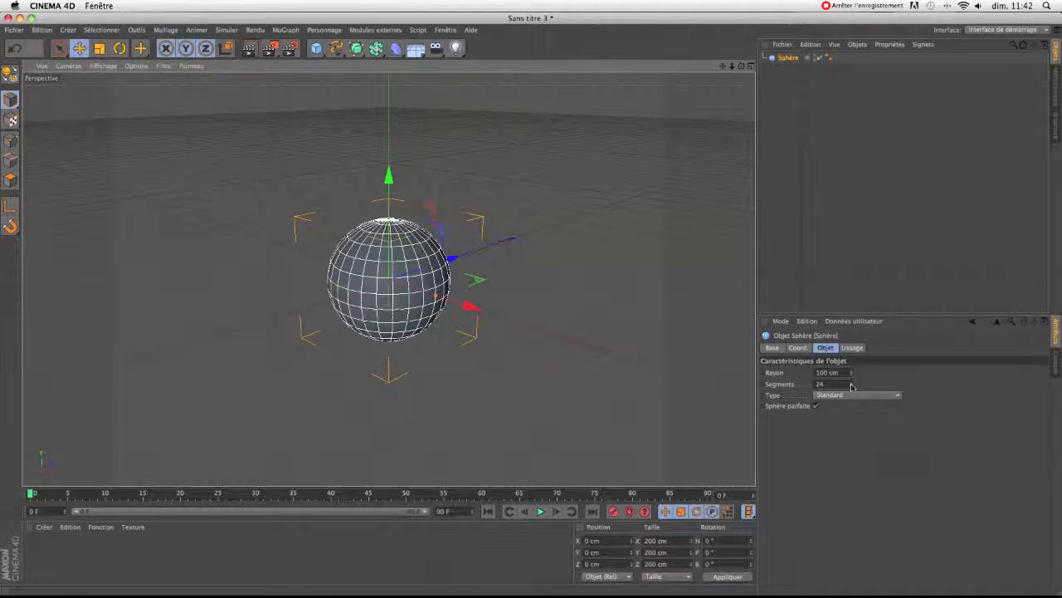
pyautogui.moveTo(851, 386); pyautogui.dragTo(872, 386)
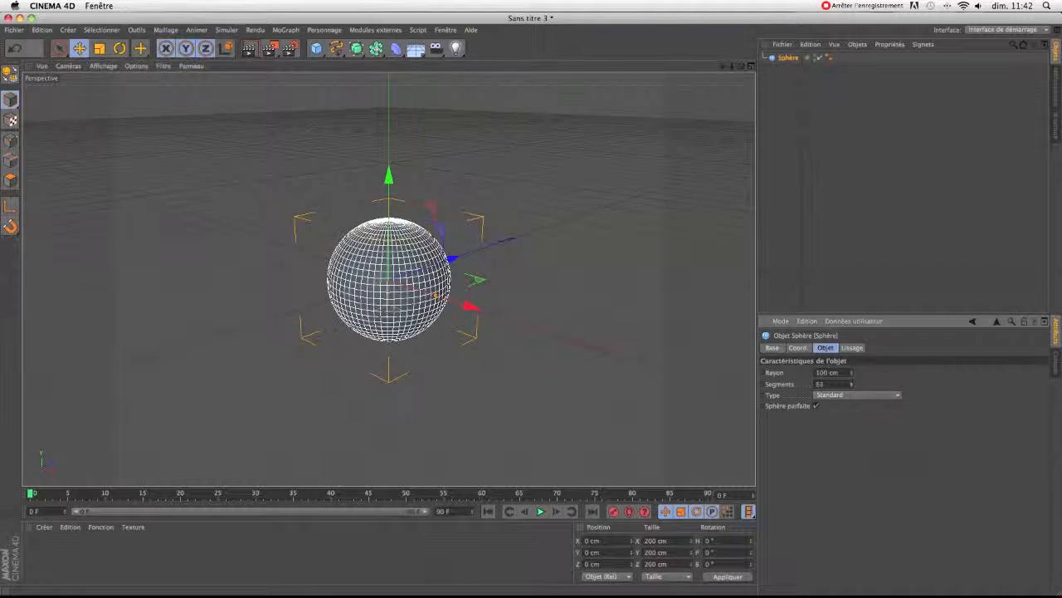
# Move the sphere along the Z axis to about -600 cm, working in the top view.
pyautogui.click(751, 67)
pyautogui.click(752, 67)
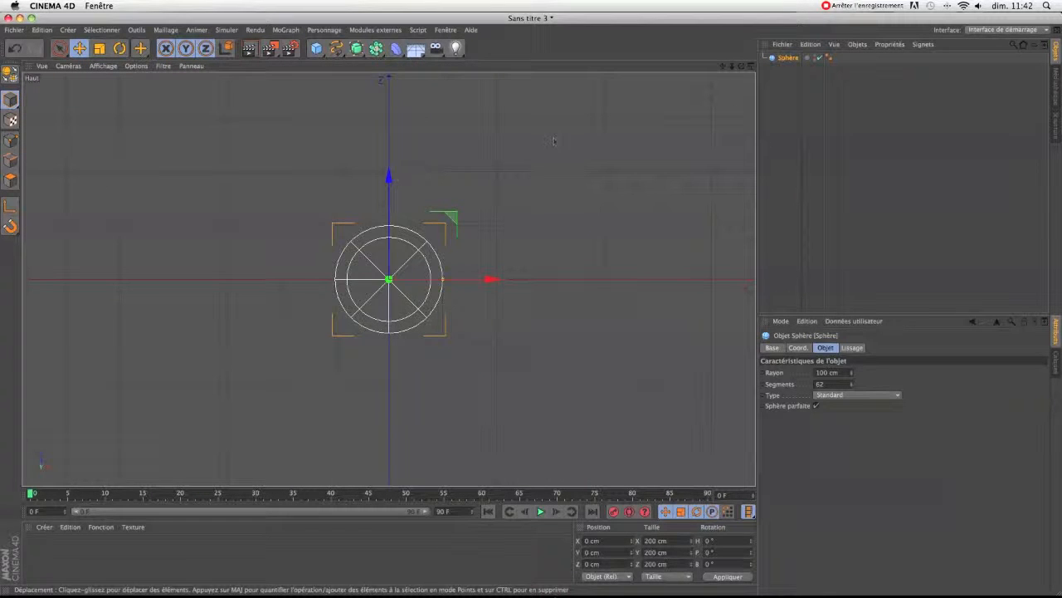
pyautogui.scroll(-4, 555, 139)
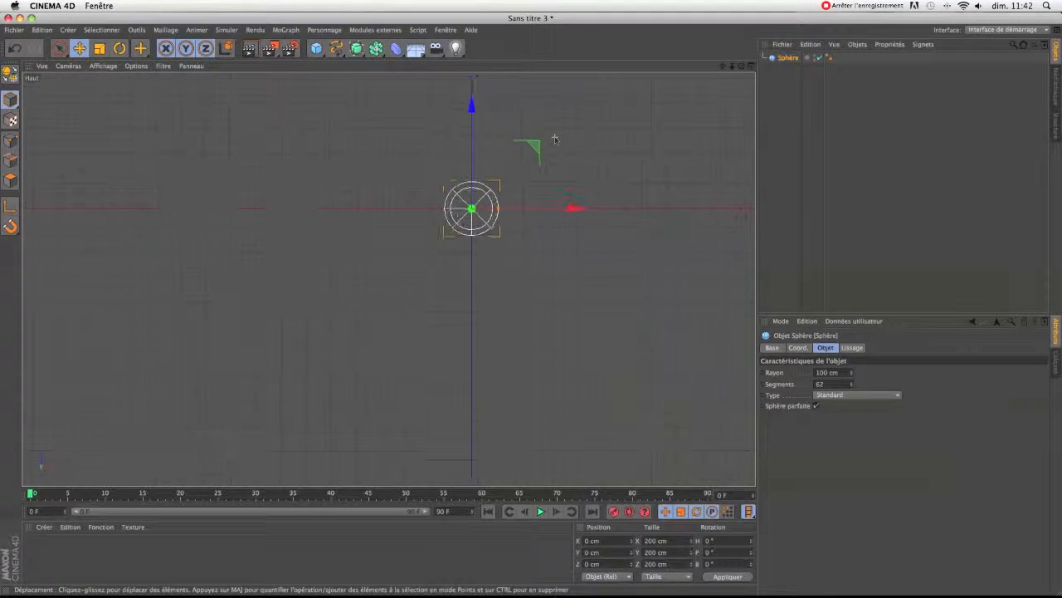
pyautogui.moveTo(470, 104); pyautogui.dragTo(477, 270)
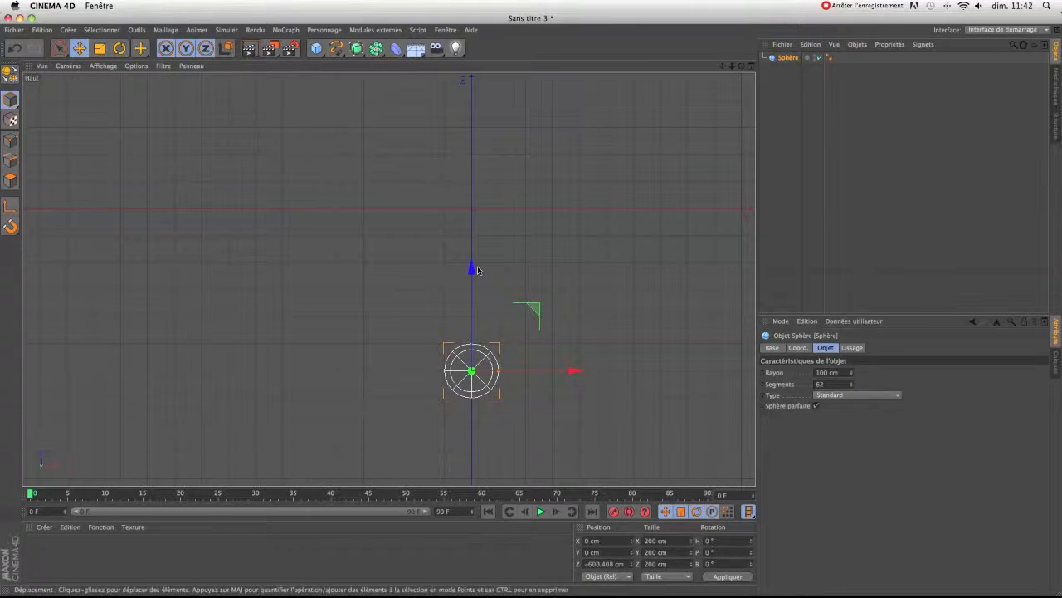
# Duplicate the sphere and move the copy along the Z axis to about 609 cm, opposite the original.
pyautogui.click(791, 60)
pyautogui.keyDown('ctrl'); pyautogui.moveTo(791, 60); pyautogui.dragTo(791, 68); pyautogui.keyUp('ctrl')
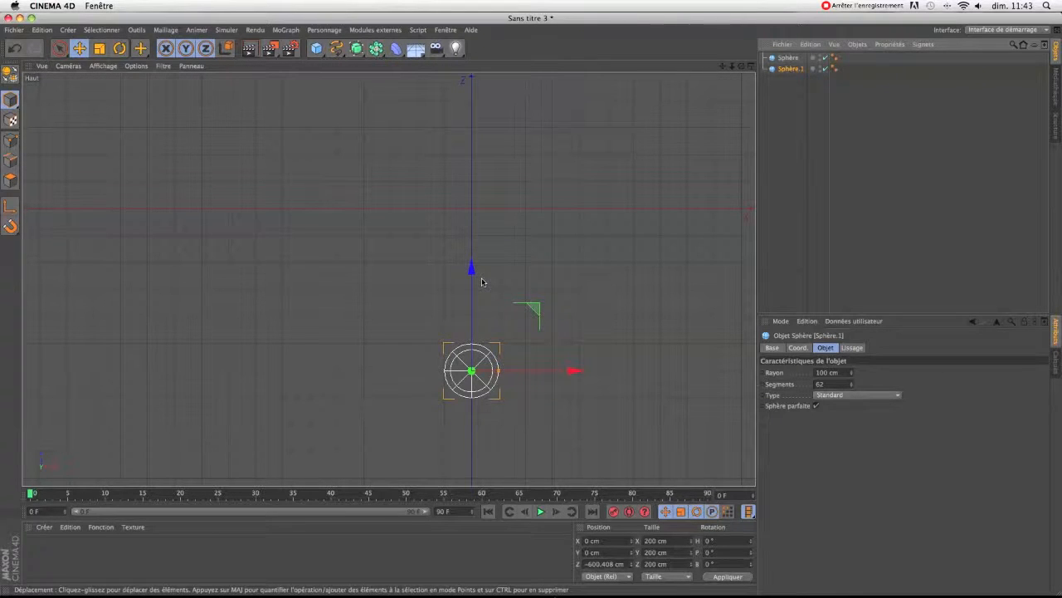
pyautogui.moveTo(472, 264); pyautogui.dragTo(471, 47)
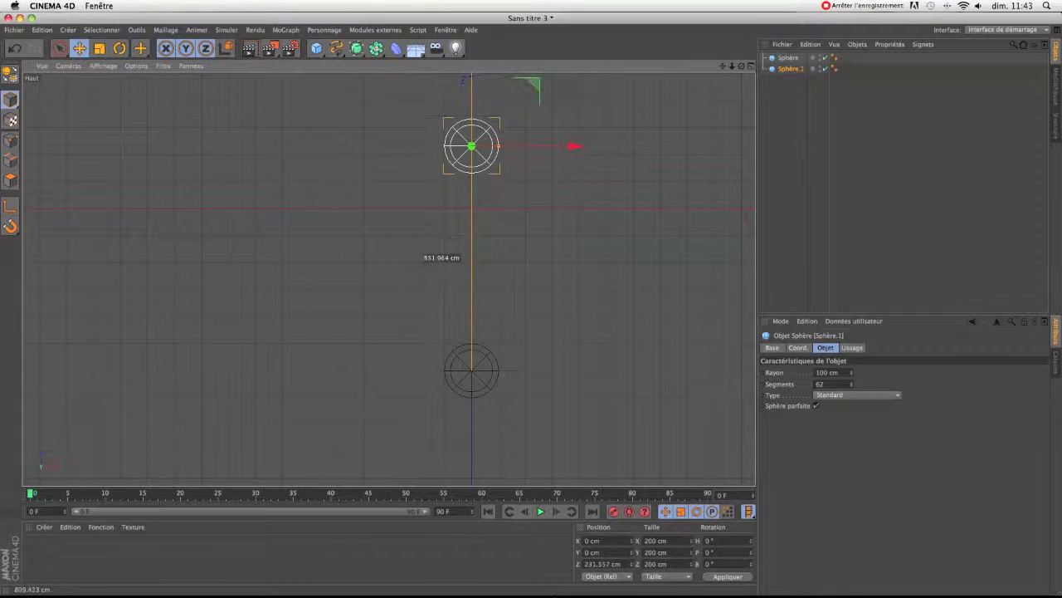
pyautogui.moveTo(389, 280)
pyautogui.keyDown('alt'); pyautogui.mouseDown(button='middle')
pyautogui.moveTo(336, 414)
pyautogui.moveTo(393, 268)
pyautogui.mouseUp(button='middle'); pyautogui.keyUp('alt')
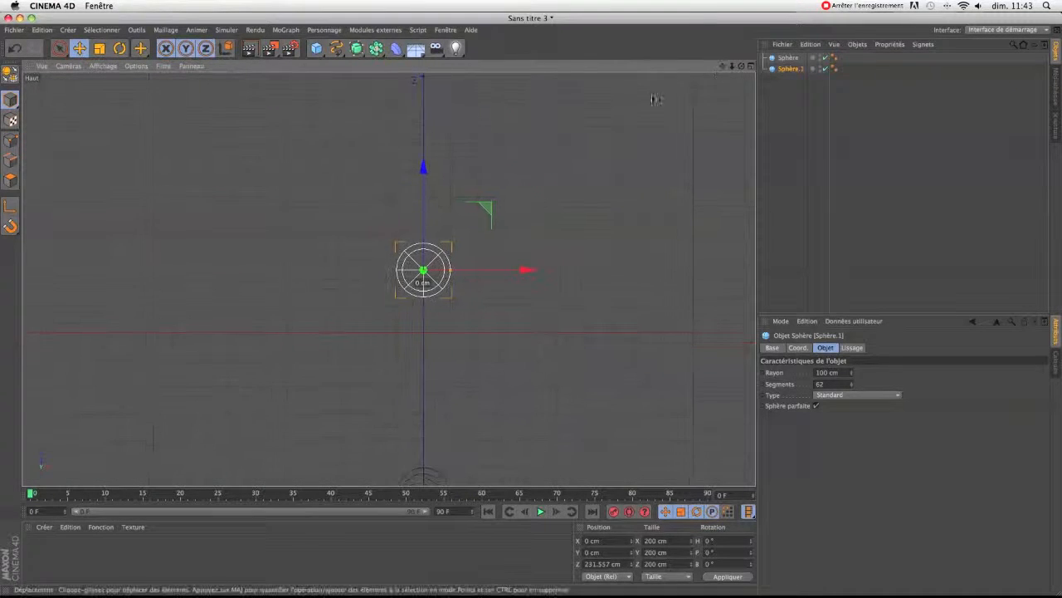
pyautogui.moveTo(423, 166); pyautogui.dragTo(424, 66)
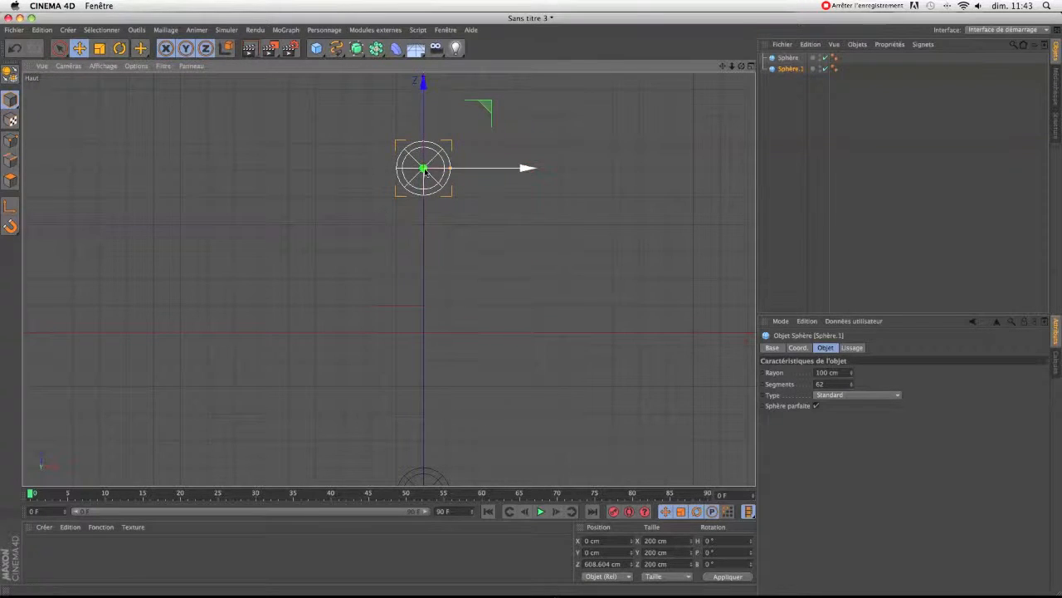
# Return to the perspective view and group both spheres under a null object placed at the scene centre.
pyautogui.click(751, 66)
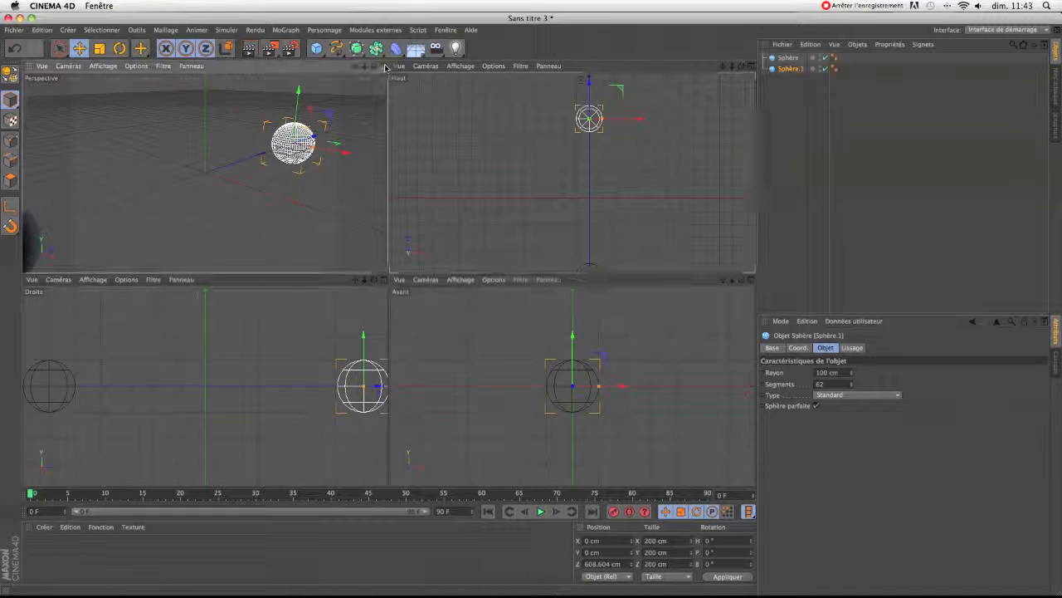
pyautogui.click(390, 65)
pyautogui.moveTo(731, 68); pyautogui.dragTo(733, 72)
pyautogui.click(793, 134)
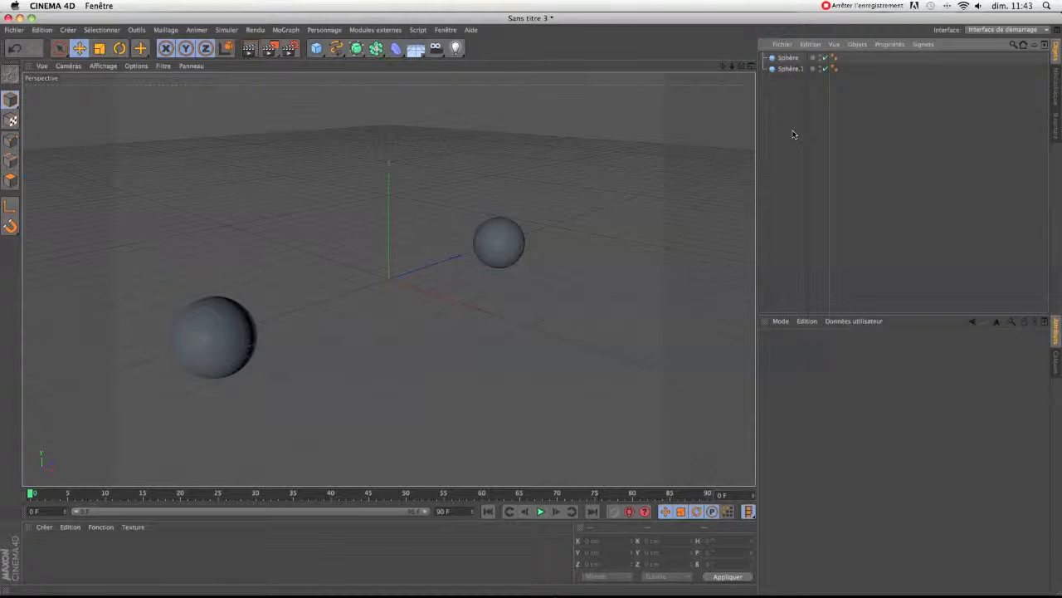
pyautogui.moveTo(316, 48); pyautogui.dragTo(332, 58)
pyautogui.moveTo(810, 103); pyautogui.dragTo(787, 58)
pyautogui.click(764, 58)
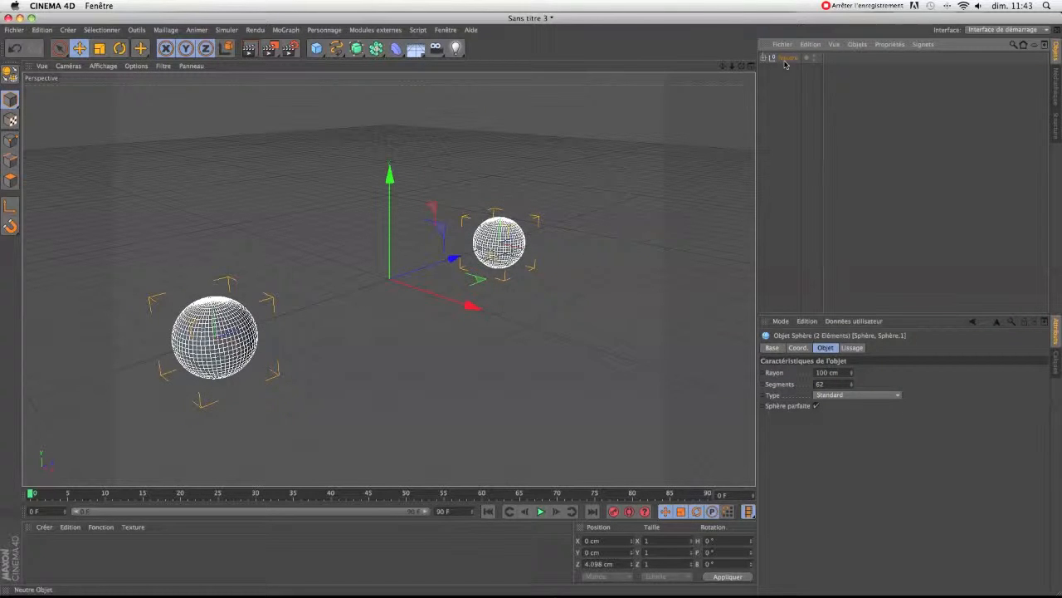
# Animate the null's rotation with keyframes at frames 0 and 90, turning its heading to about 1079° at the end.
pyautogui.click(787, 58)
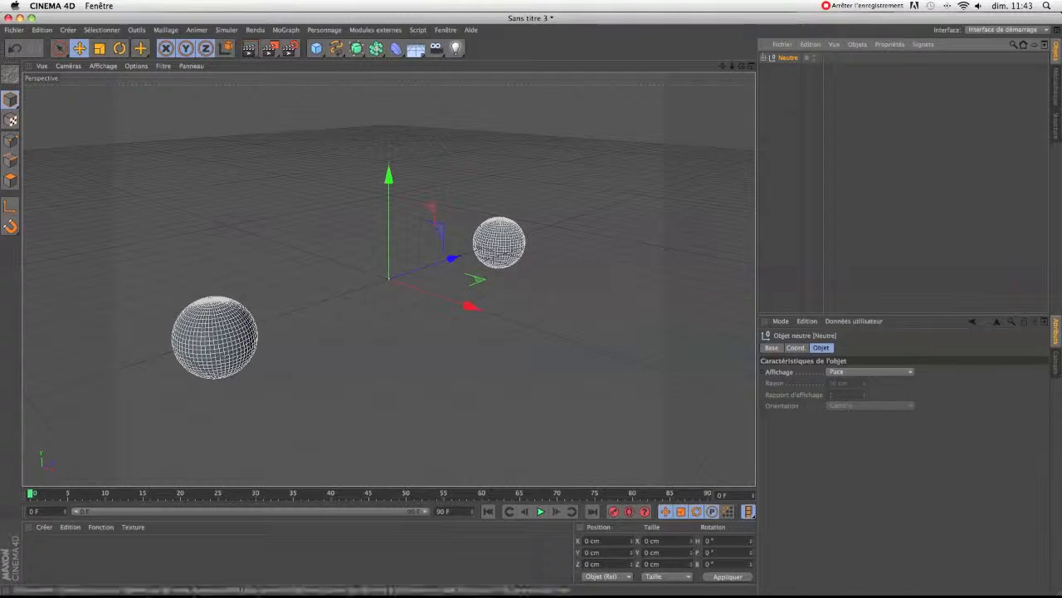
pyautogui.click(119, 48)
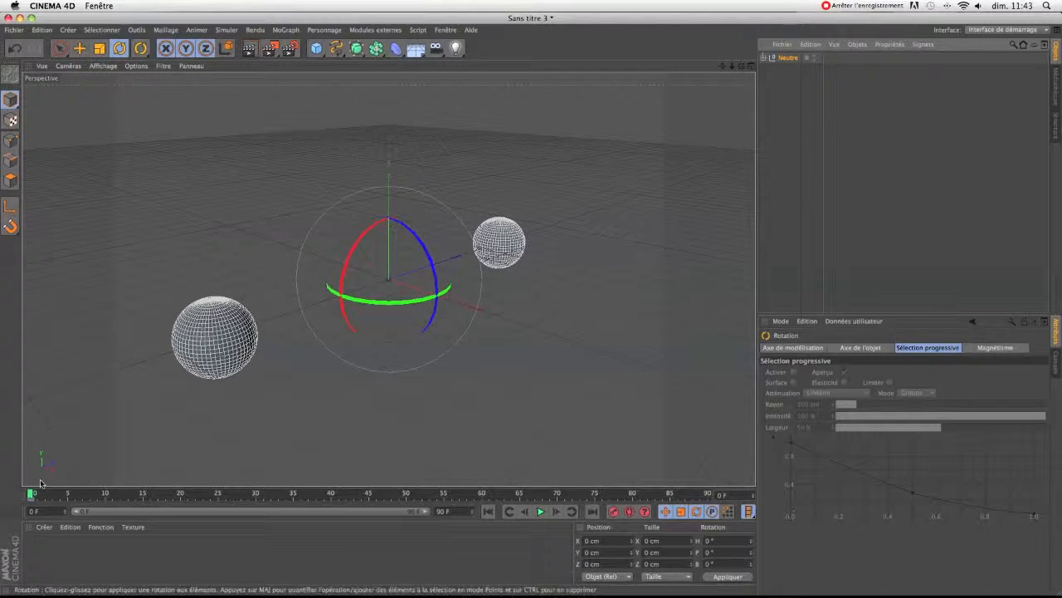
pyautogui.click(378, 491)
pyautogui.moveTo(380, 493); pyautogui.dragTo(708, 493)
pyautogui.moveTo(382, 303)
pyautogui.mouseDown()
pyautogui.moveTo(448, 269)
pyautogui.moveTo(390, 308)
pyautogui.moveTo(330, 287)
pyautogui.moveTo(390, 268)
pyautogui.moveTo(355, 263)
pyautogui.moveTo(381, 306)
pyautogui.mouseUp()
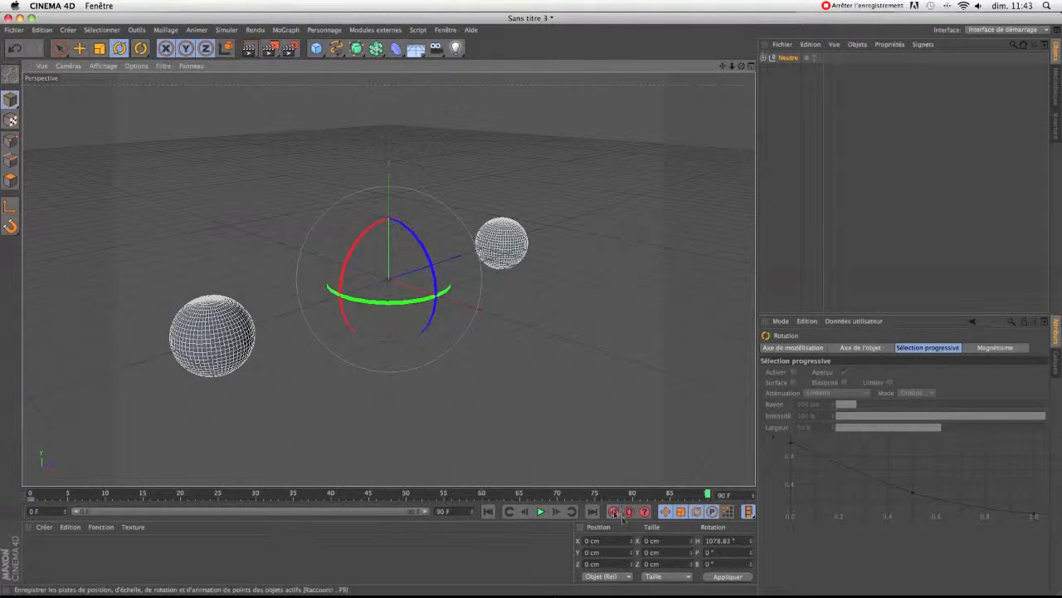
pyautogui.moveTo(706, 495); pyautogui.dragTo(31, 495)
pyautogui.click(771, 194)
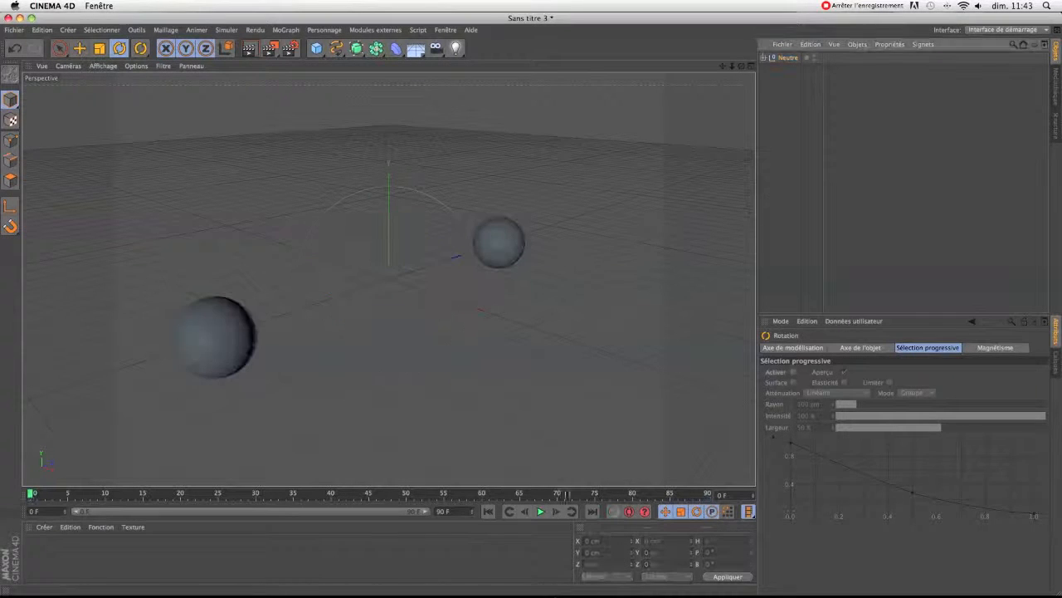
# Play the orbiting spheres animation in the viewport, stop it and return to frame 0.
pyautogui.click(541, 511)
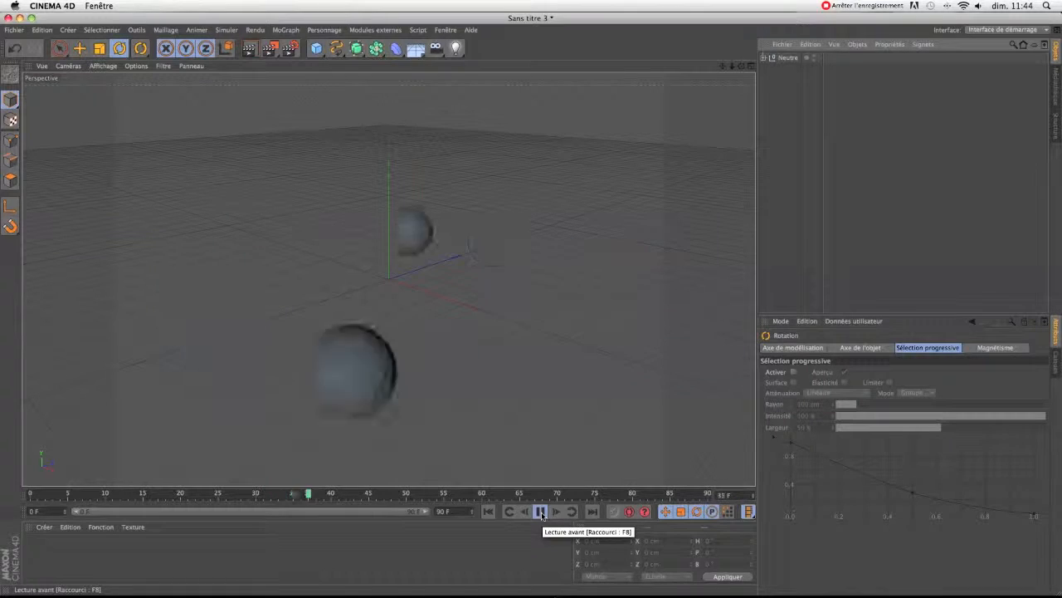
pyautogui.click(541, 511)
pyautogui.moveTo(337, 496); pyautogui.dragTo(28, 499)
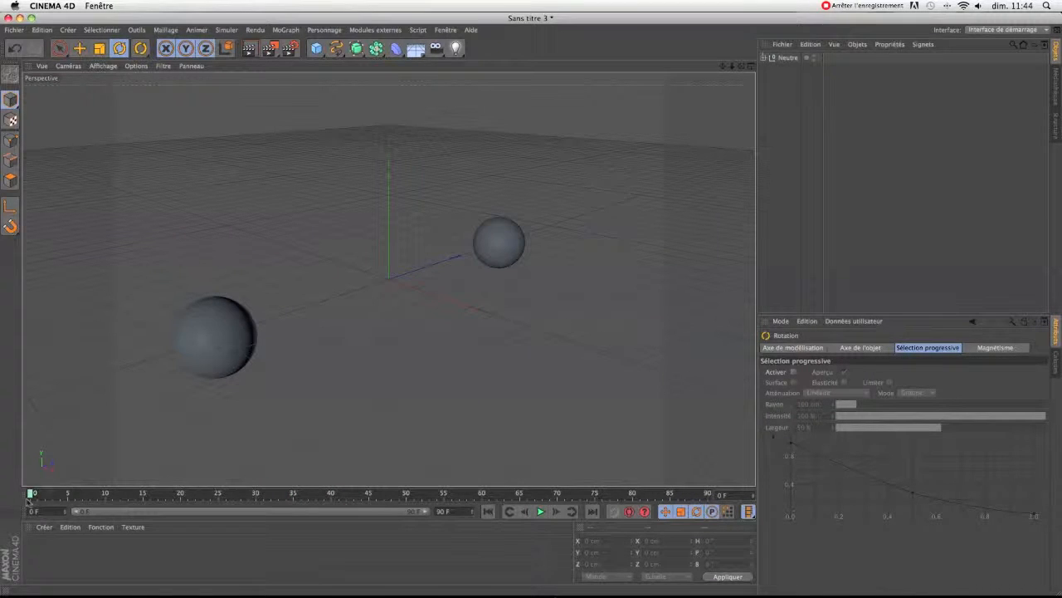
# Set the render output to 1280 x 720 pixels and the frame range to Aperçu.
pyautogui.click(290, 50)
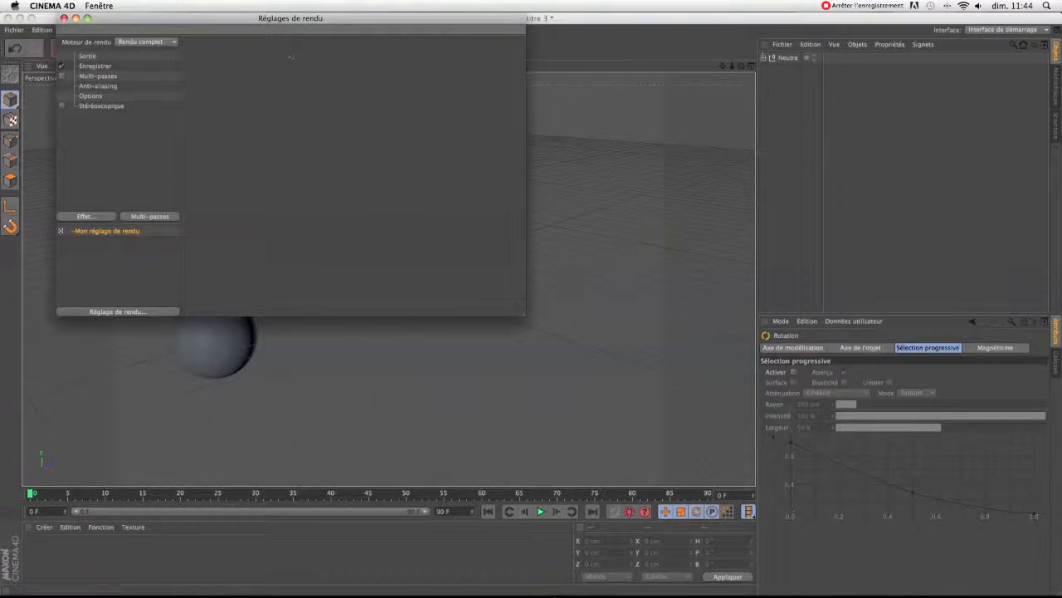
pyautogui.click(87, 56)
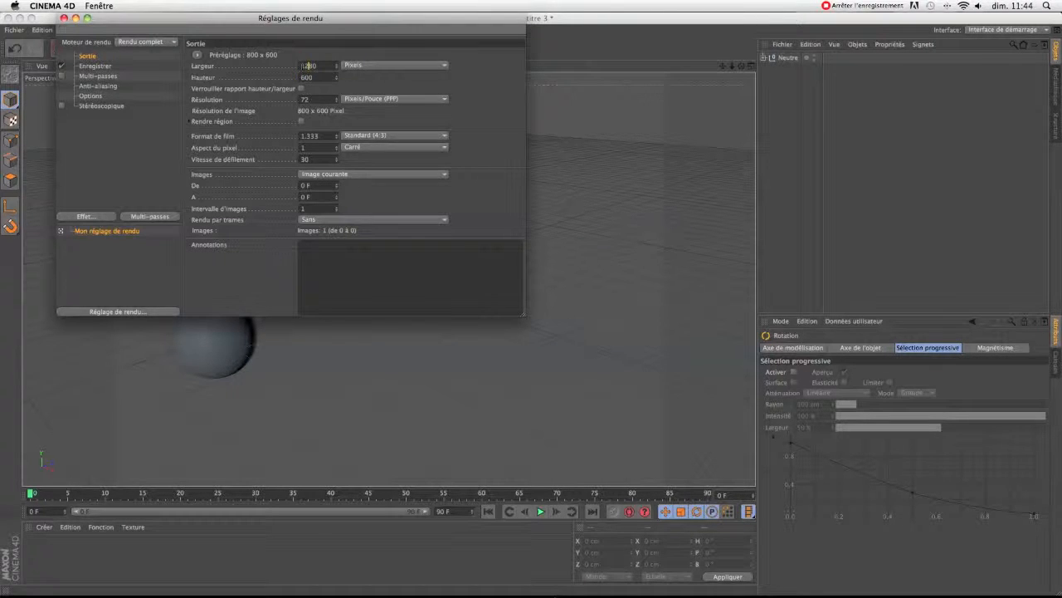
pyautogui.click(306, 76)
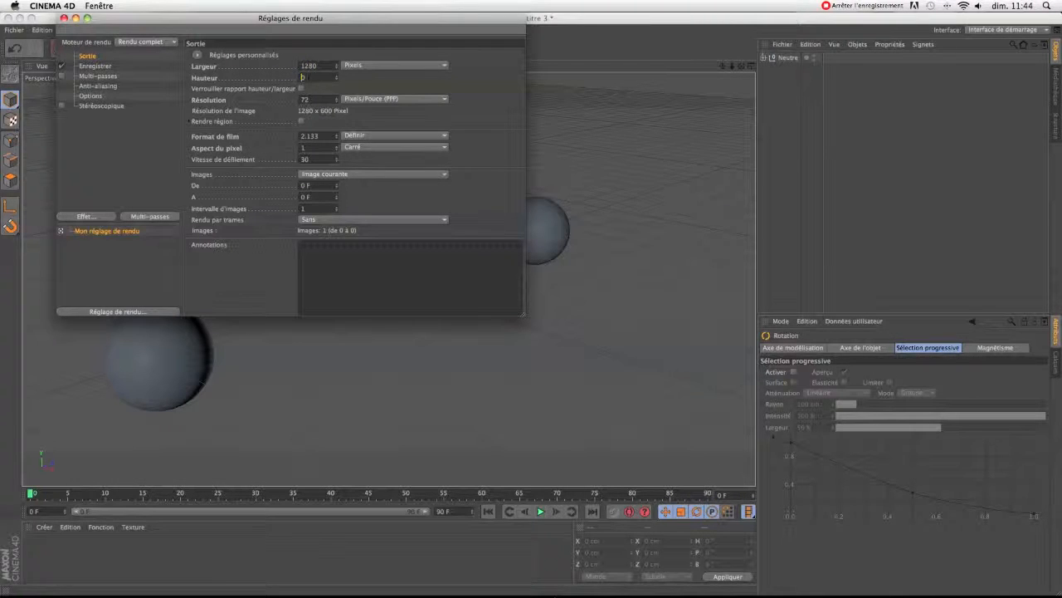
pyautogui.write('720')
pyautogui.press('Return')
pyautogui.click(445, 174)
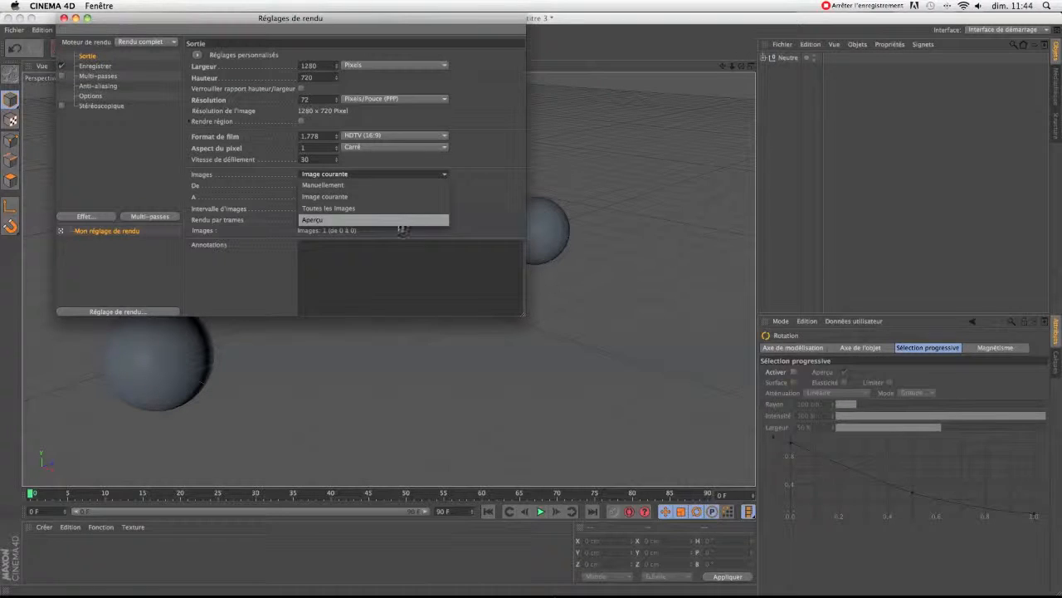
pyautogui.click(395, 221)
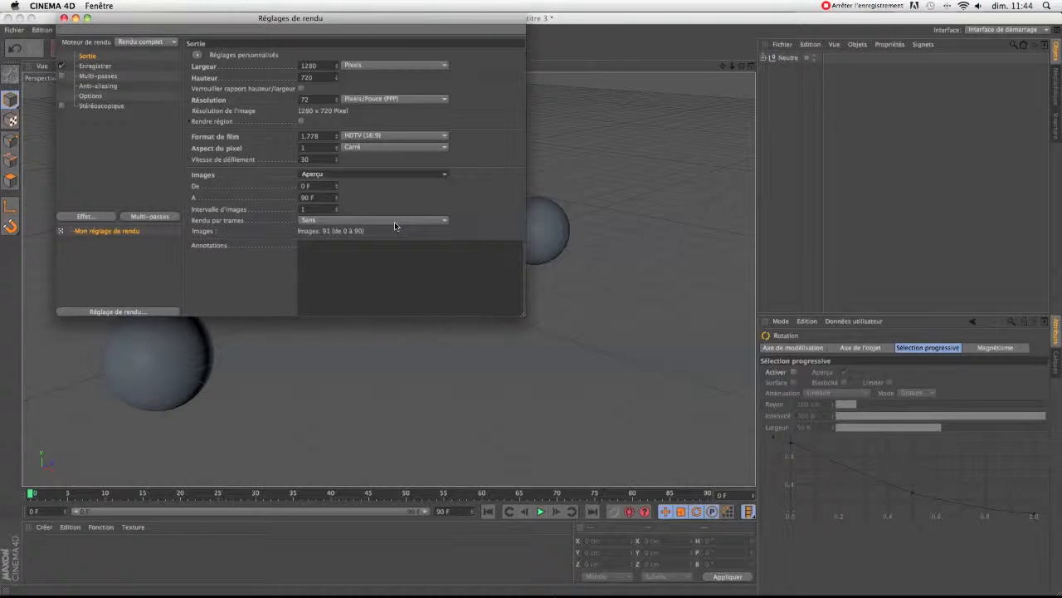
# Set the render's save format to Film QuickTime, recheck the output settings and close the render settings.
pyautogui.click(104, 66)
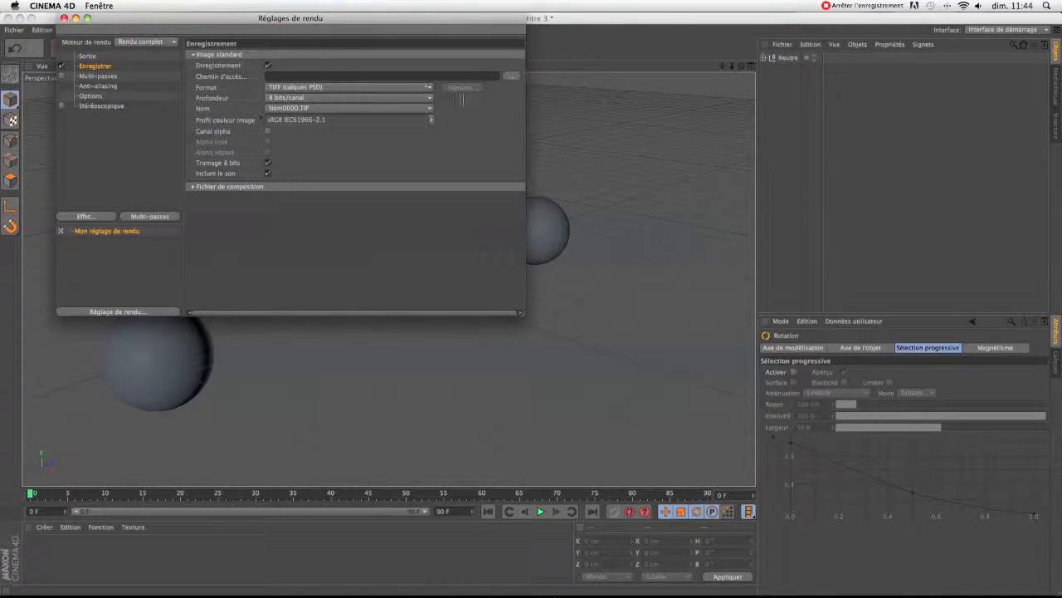
pyautogui.click(429, 87)
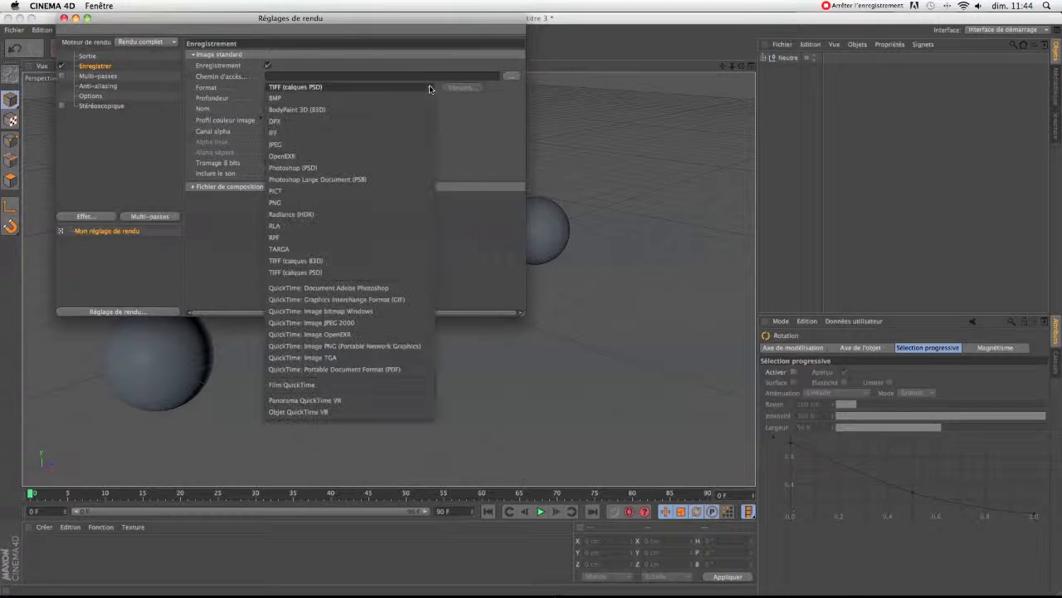
pyautogui.click(347, 386)
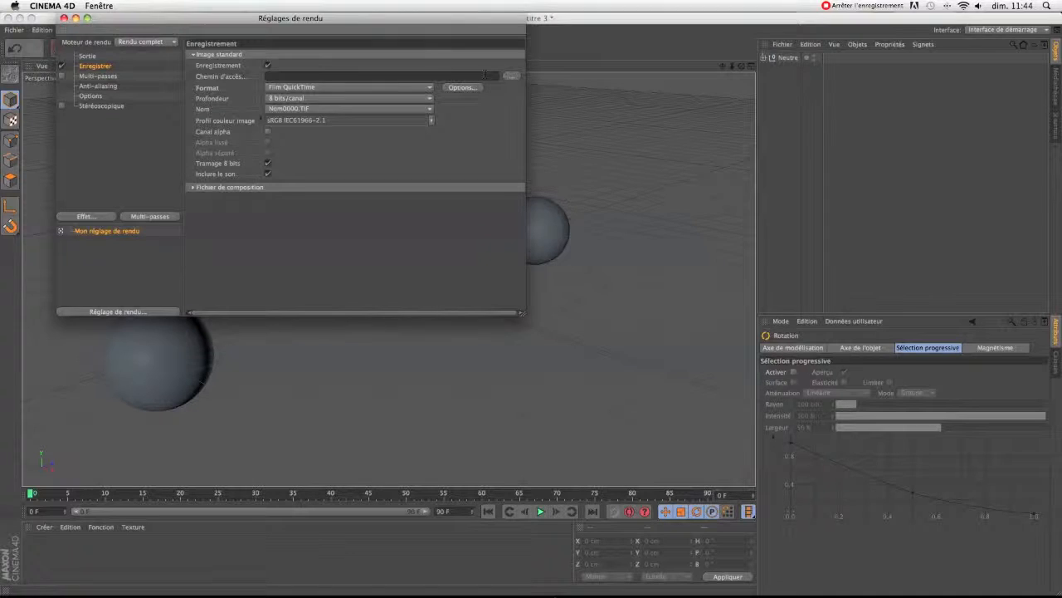
pyautogui.click(88, 55)
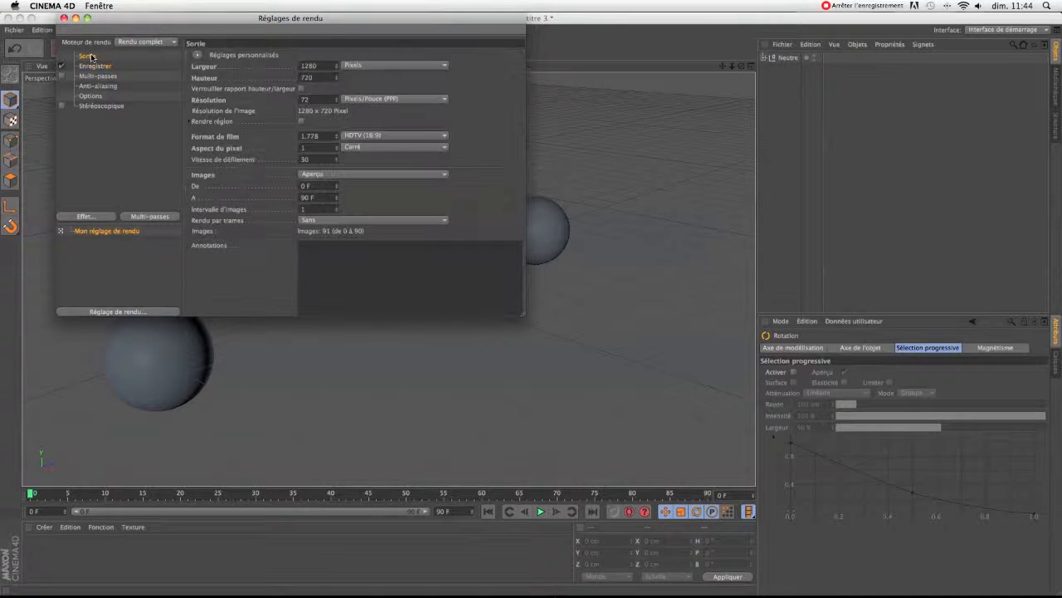
pyautogui.click(64, 17)
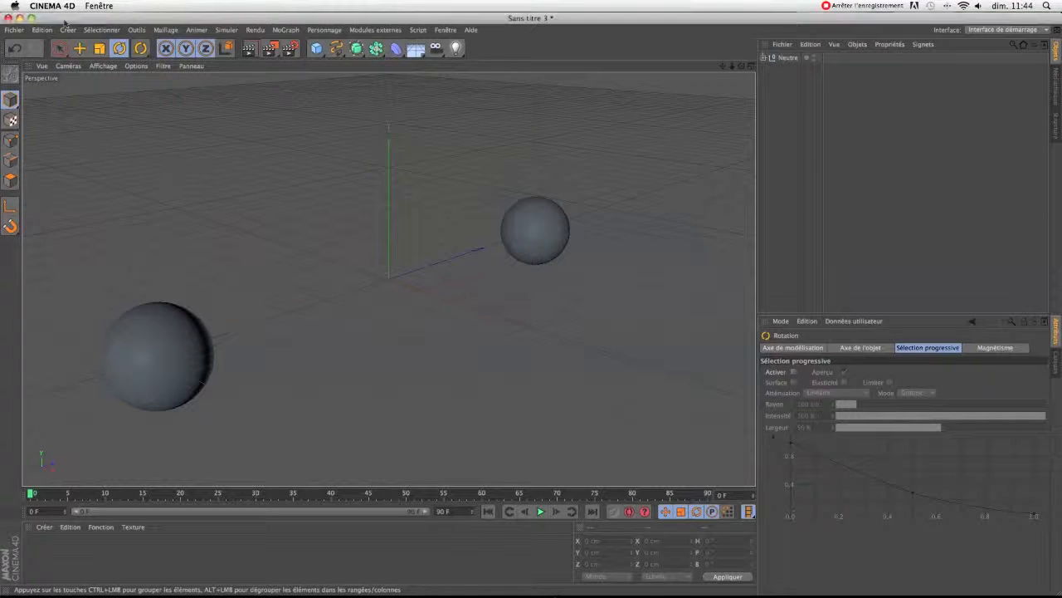
# Render the animation to the picture viewer, continuing without a save file name.
pyautogui.click(271, 49)
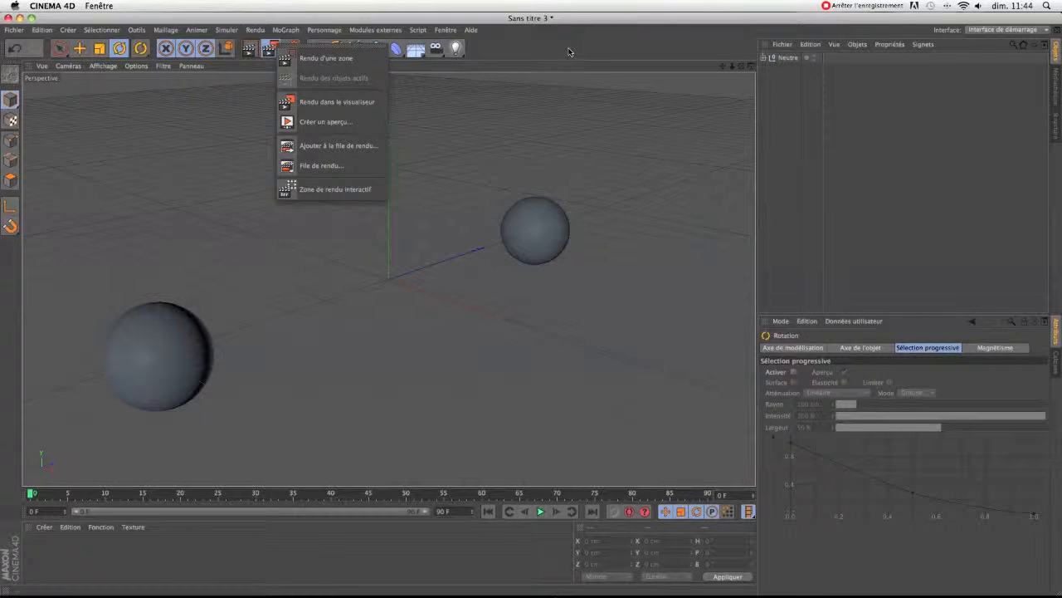
pyautogui.click(569, 53)
pyautogui.click(271, 49)
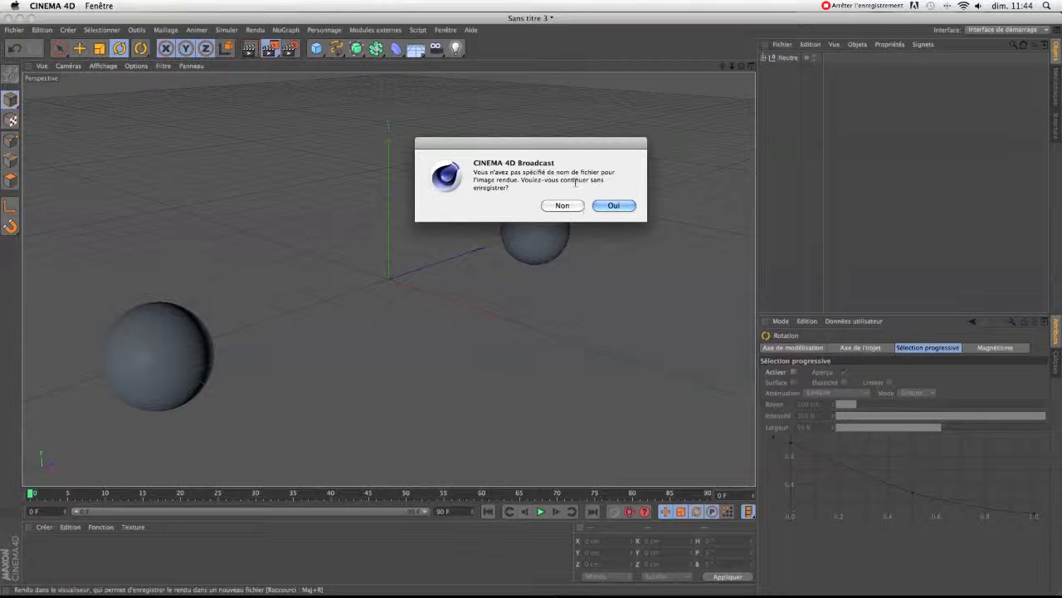
pyautogui.click(614, 206)
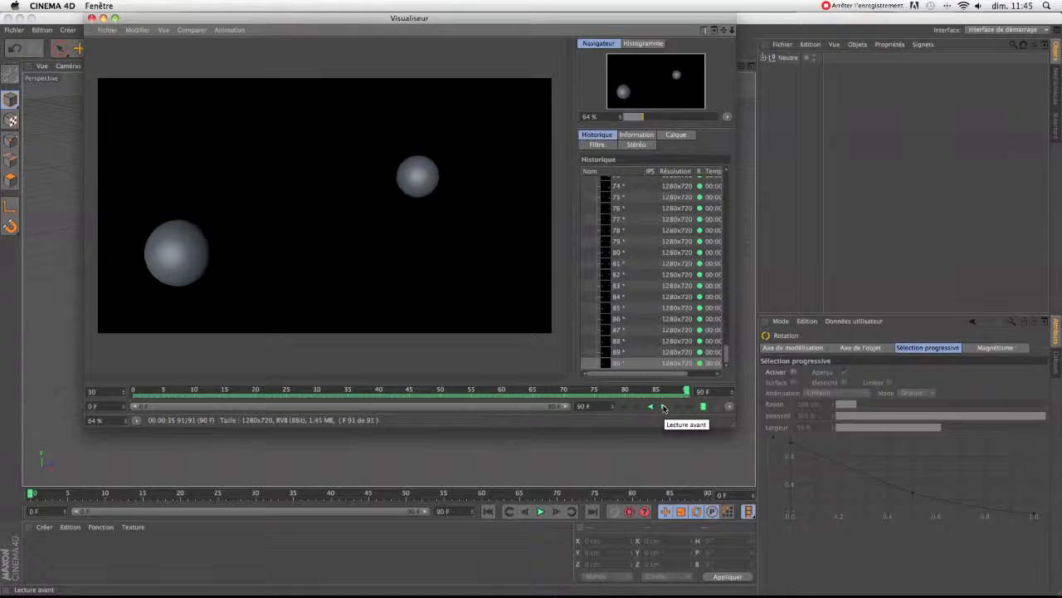
# Play back the rendered animation in the picture viewer, then close the viewer.
pyautogui.click(663, 406)
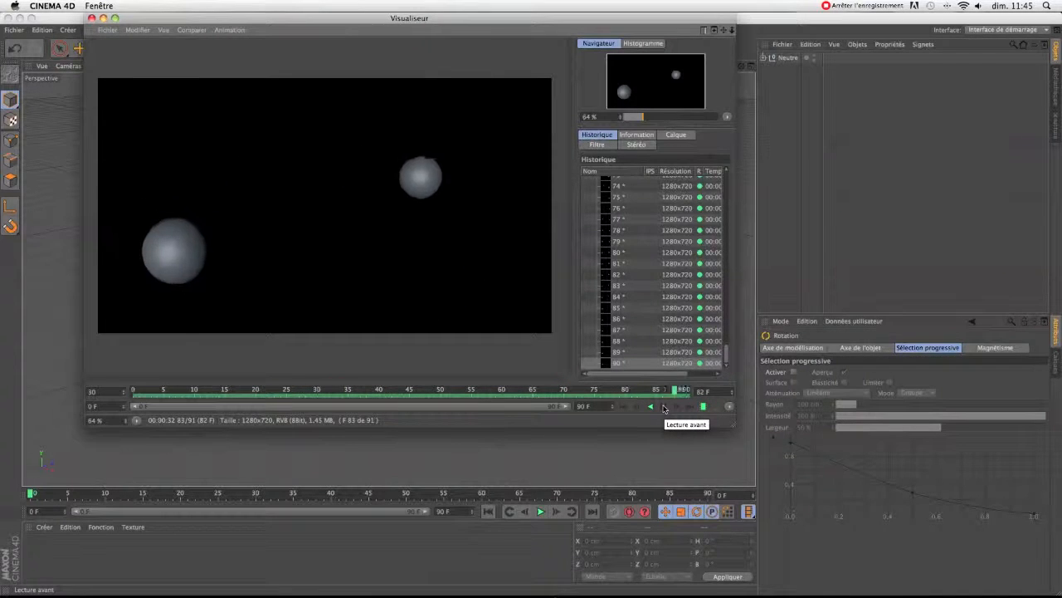
pyautogui.click(663, 406)
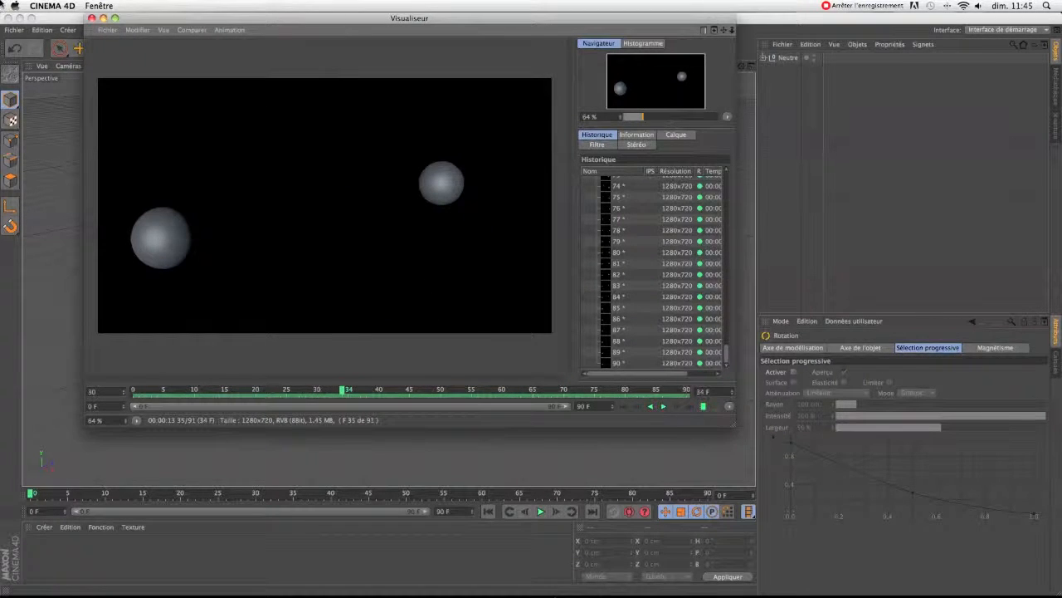
pyautogui.click(92, 18)
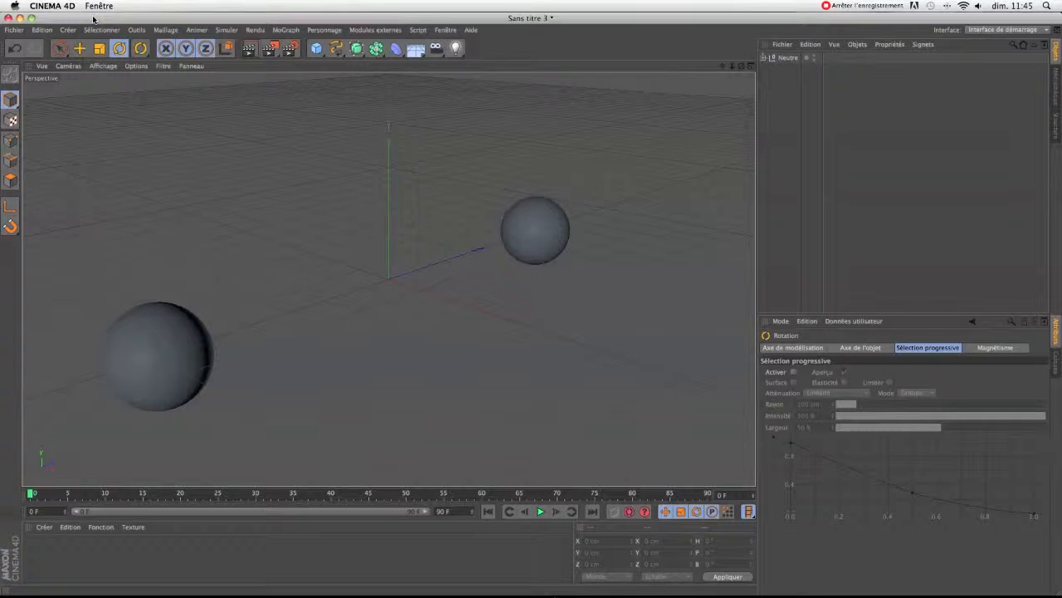
# Add the Flou directionnel sous trame effect to the render settings and close them.
pyautogui.click(292, 49)
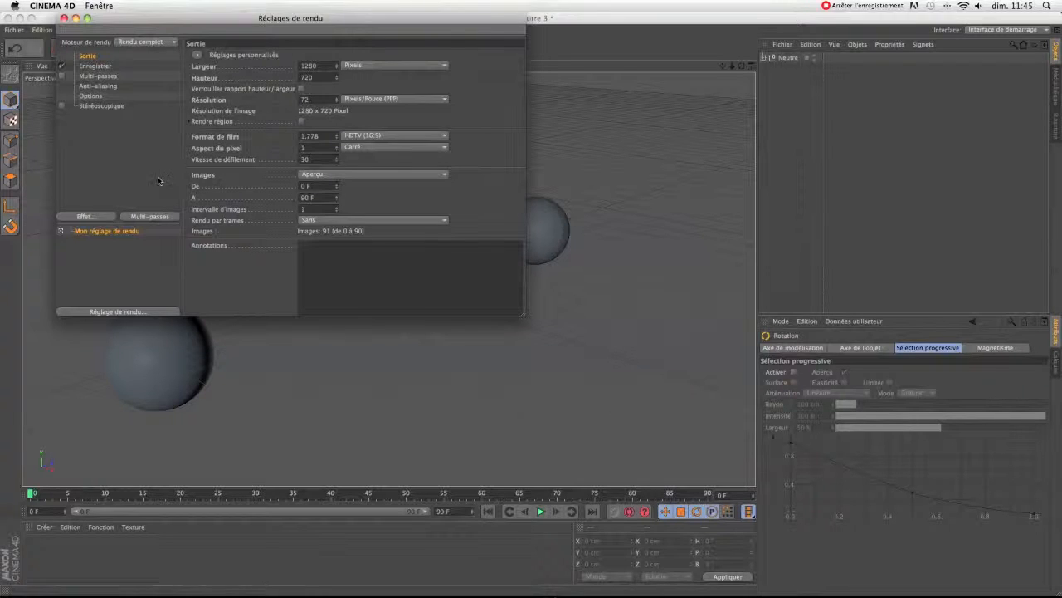
pyautogui.click(87, 217)
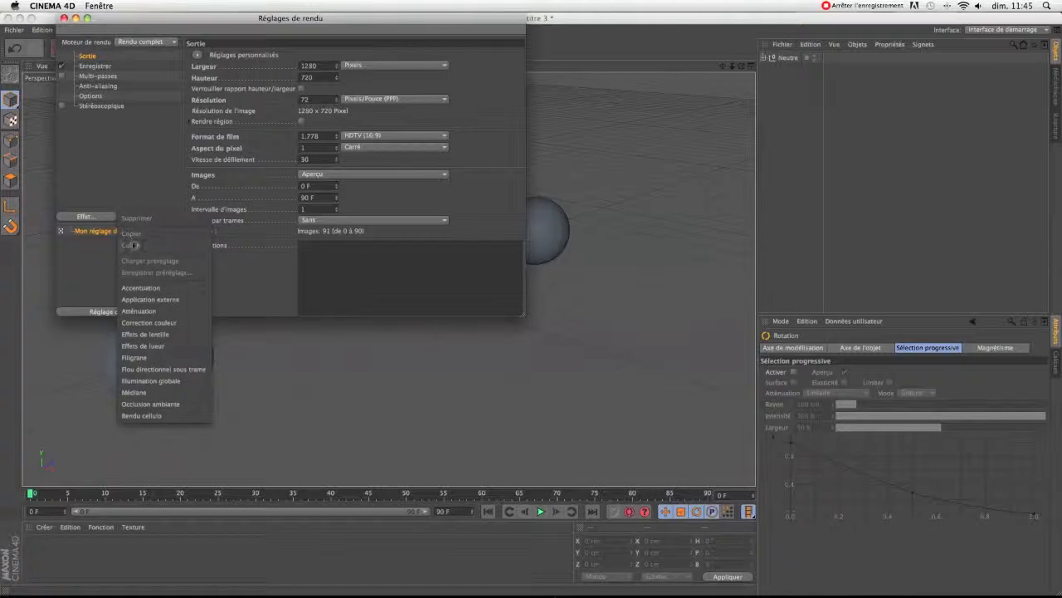
pyautogui.click(174, 370)
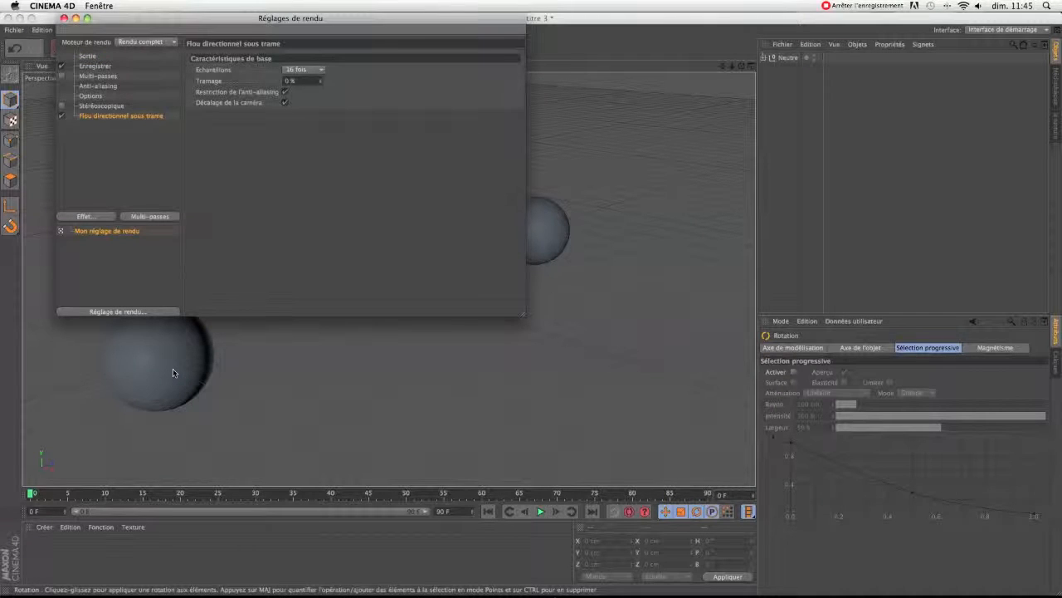
pyautogui.click(65, 17)
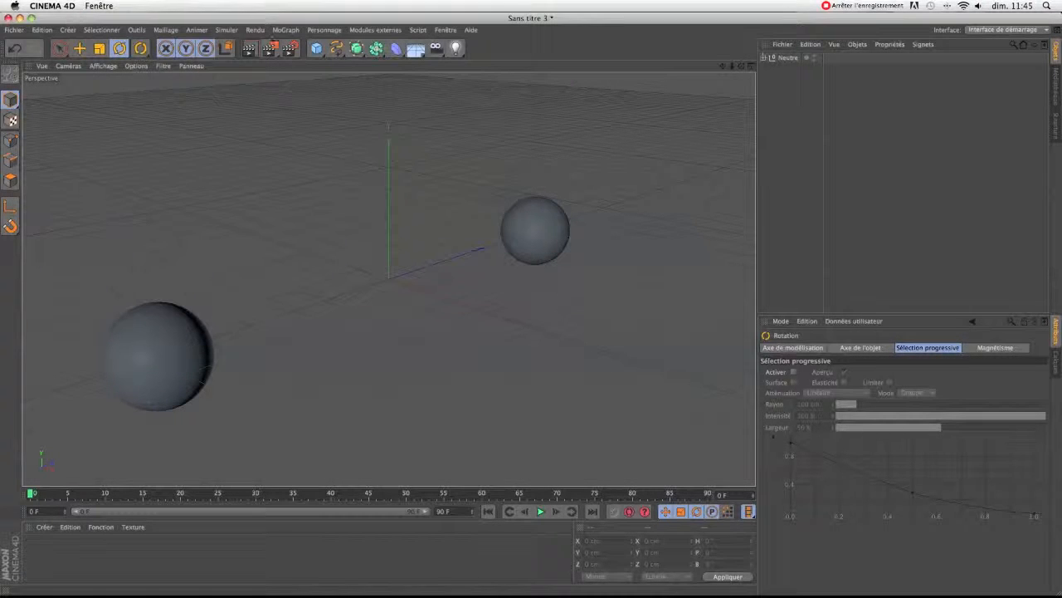
# Render the animation with the motion blur effect to the picture viewer, continuing without saving to a file.
pyautogui.click(271, 47)
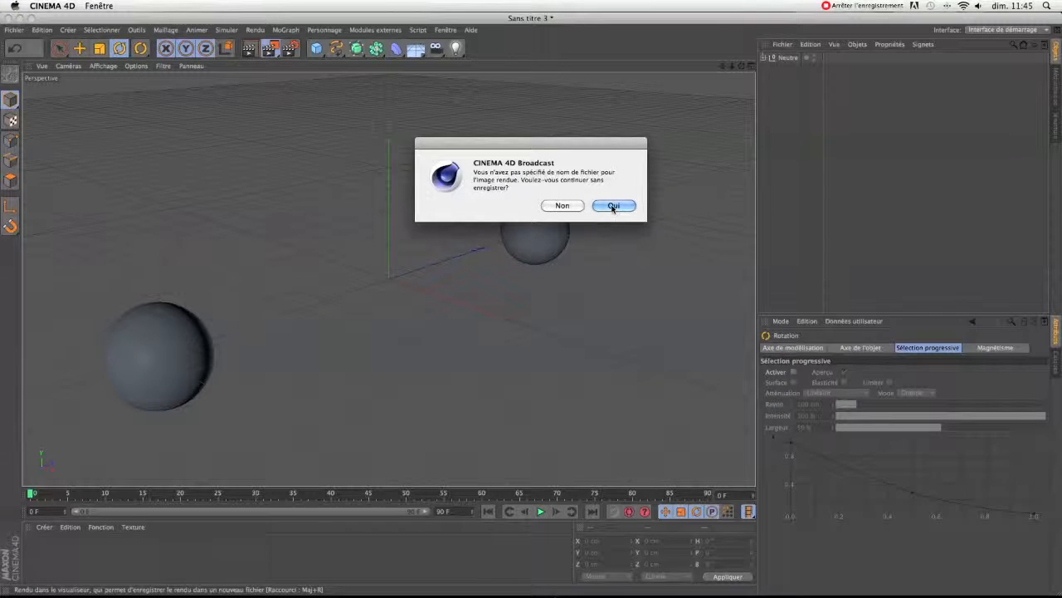
pyautogui.click(613, 206)
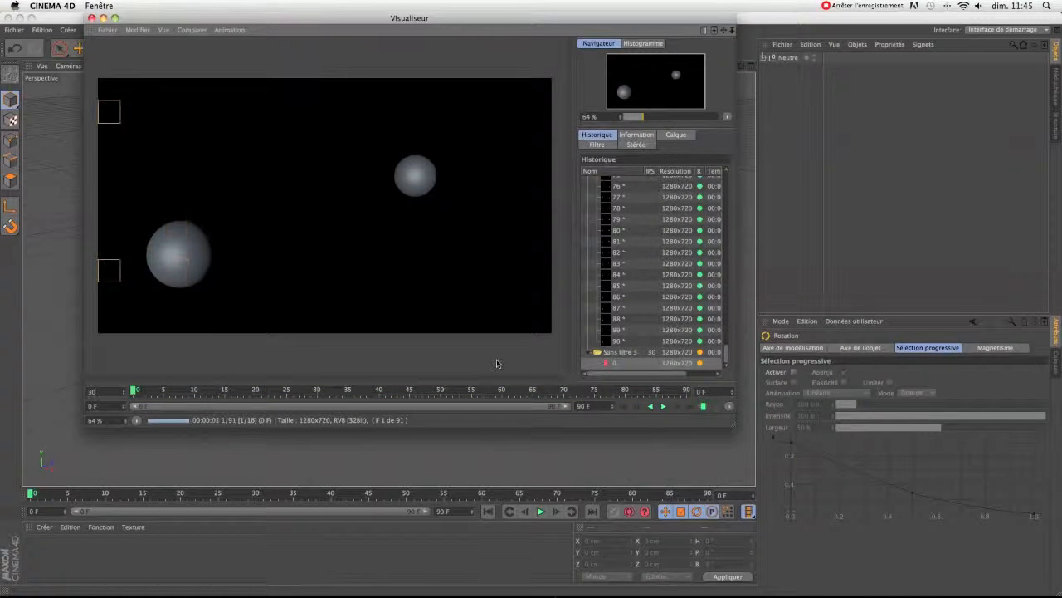